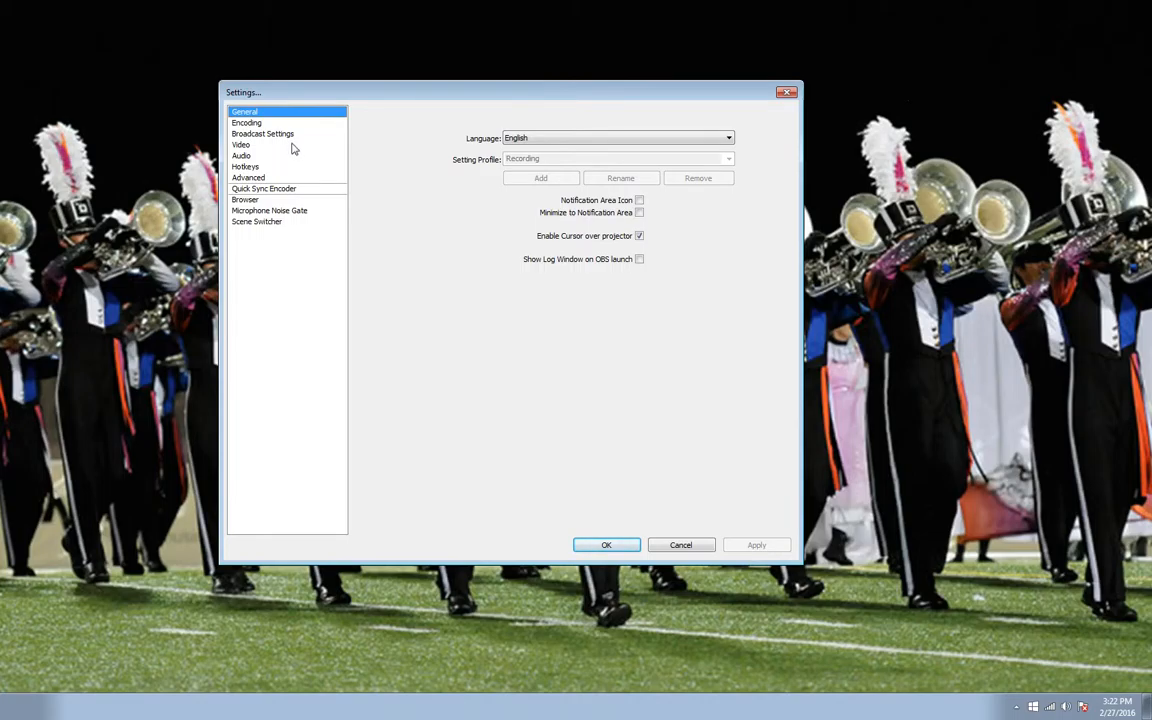
Set the custom base resolution in the video settings to 1280 x 720 and check the resolution downscale options
left_click(241, 145)
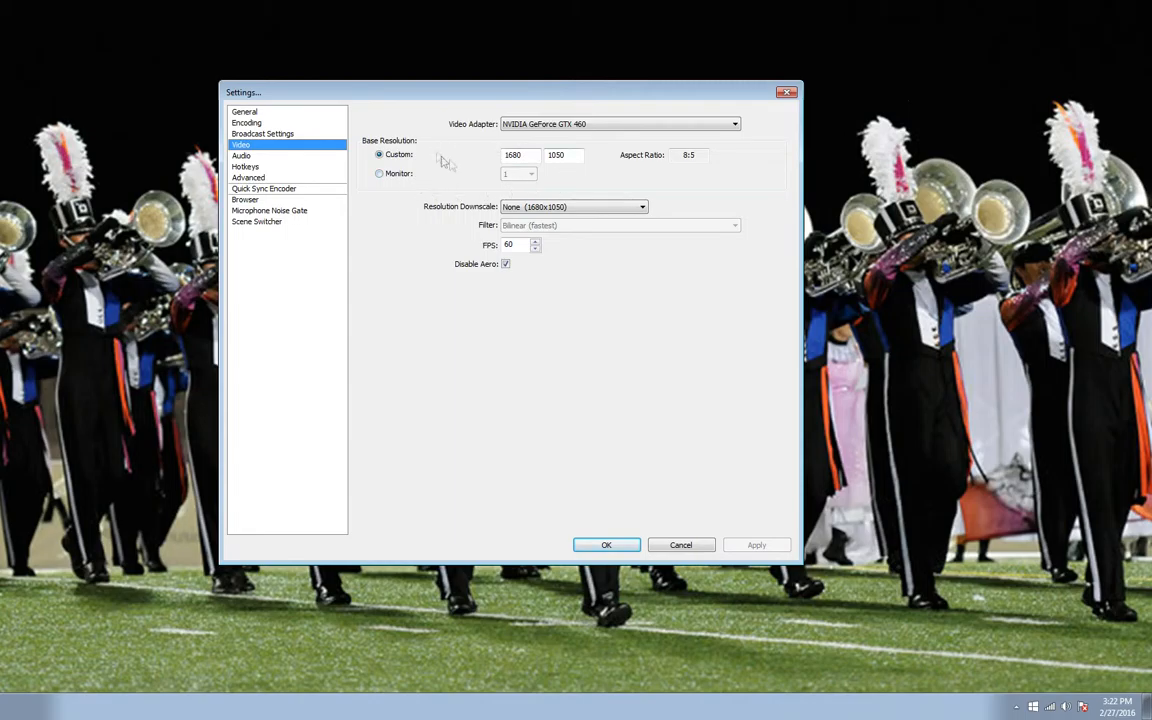
double_click(534, 155)
type("1280")
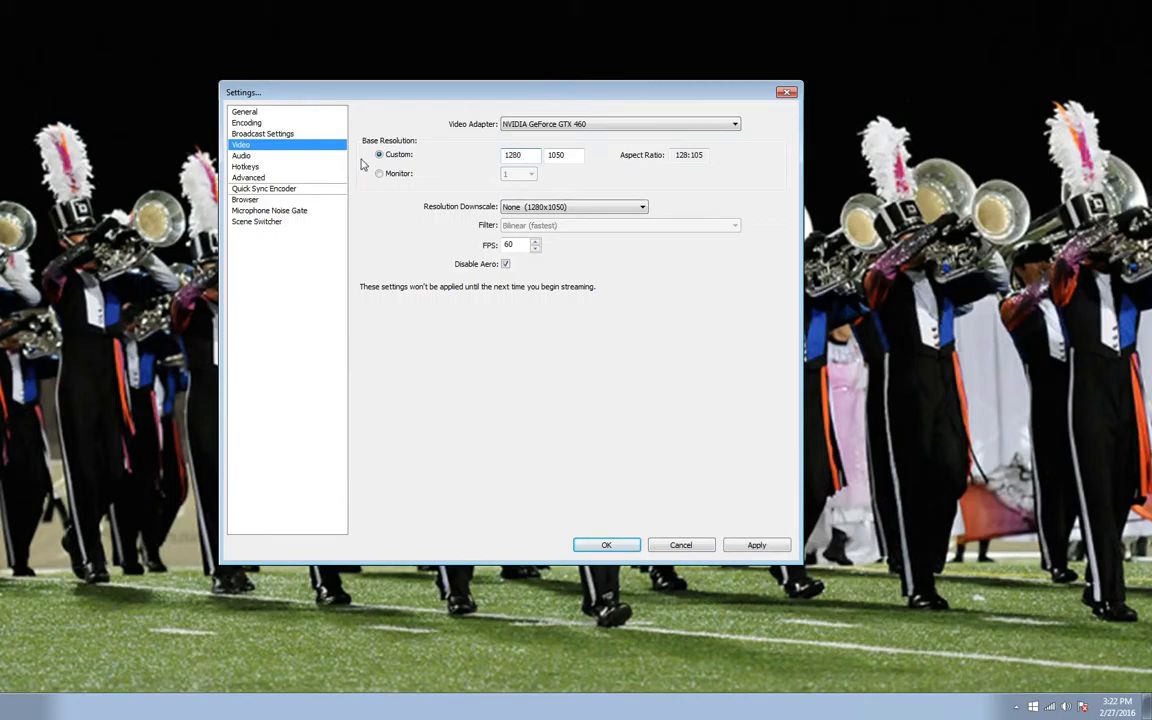
key("Tab")
type("72")
left_click(515, 207)
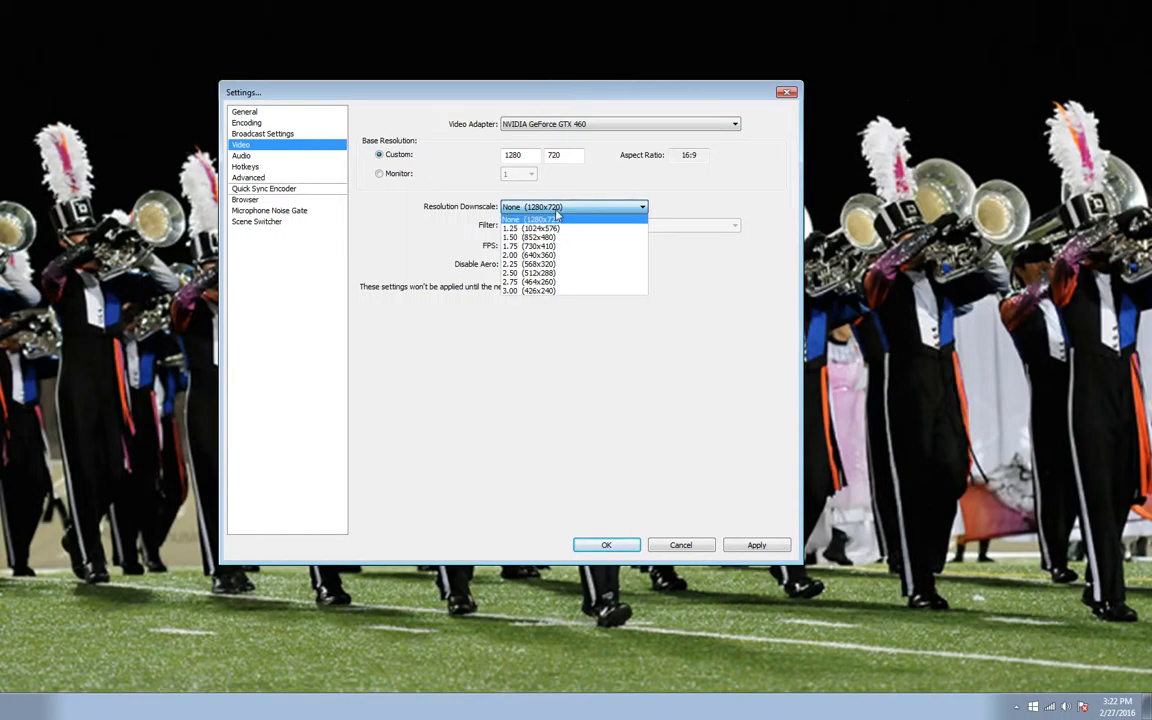
left_click(561, 208)
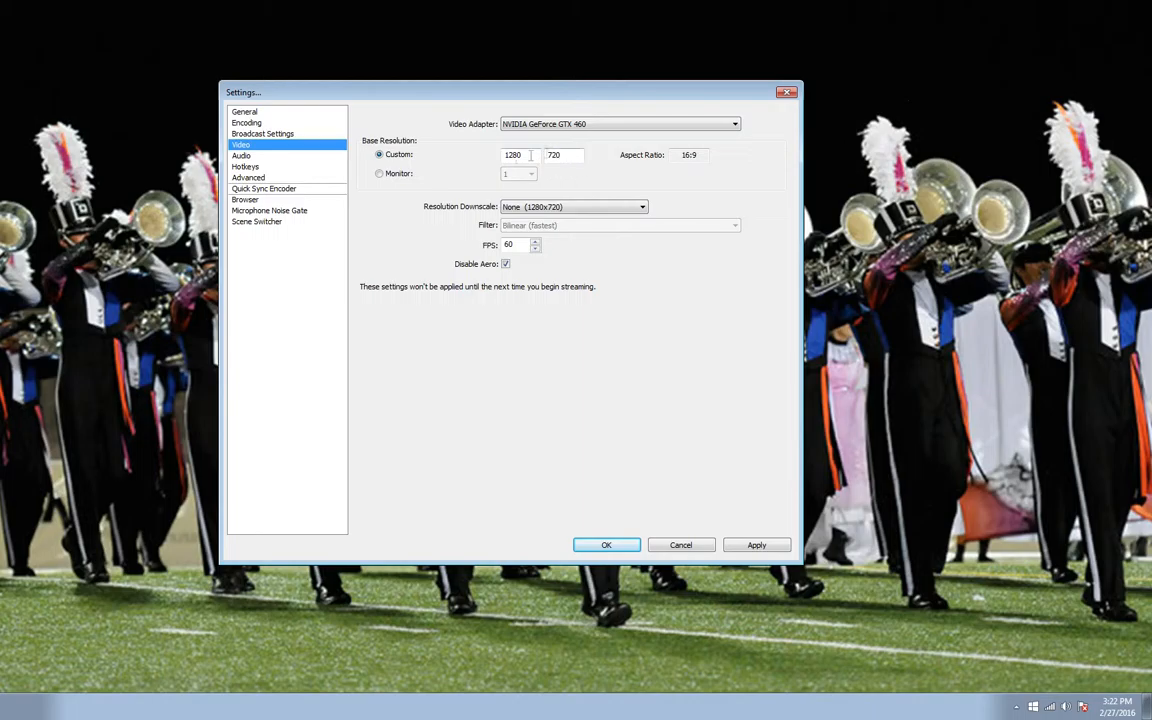
Set the resolution downscale to 1.50 (852x480) and lower the FPS value
left_click(558, 210)
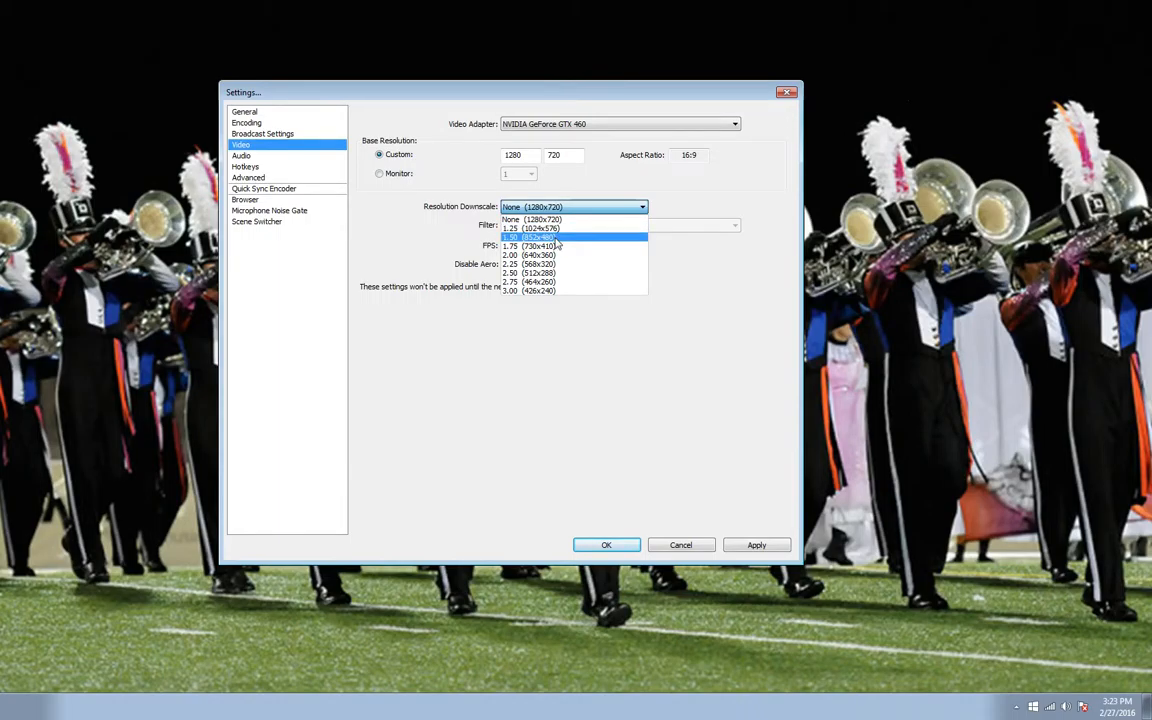
left_click(556, 238)
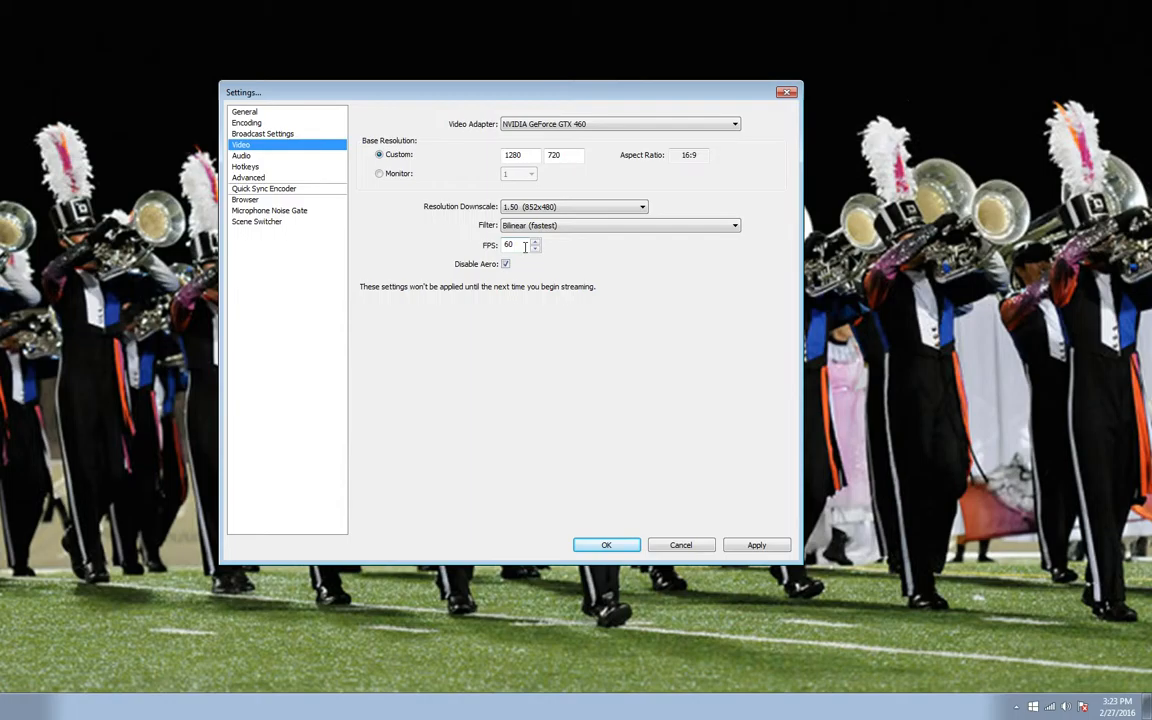
left_click(540, 207)
left_click(545, 209)
left_click_drag(525, 248, 500, 252)
type("3")
Set the resolution downscale to None (1280x720) and FPS to 60, then discard the video changes while switching to the encoding settings
left_click(510, 207)
left_click(520, 218)
left_click_drag(521, 246, 395, 243)
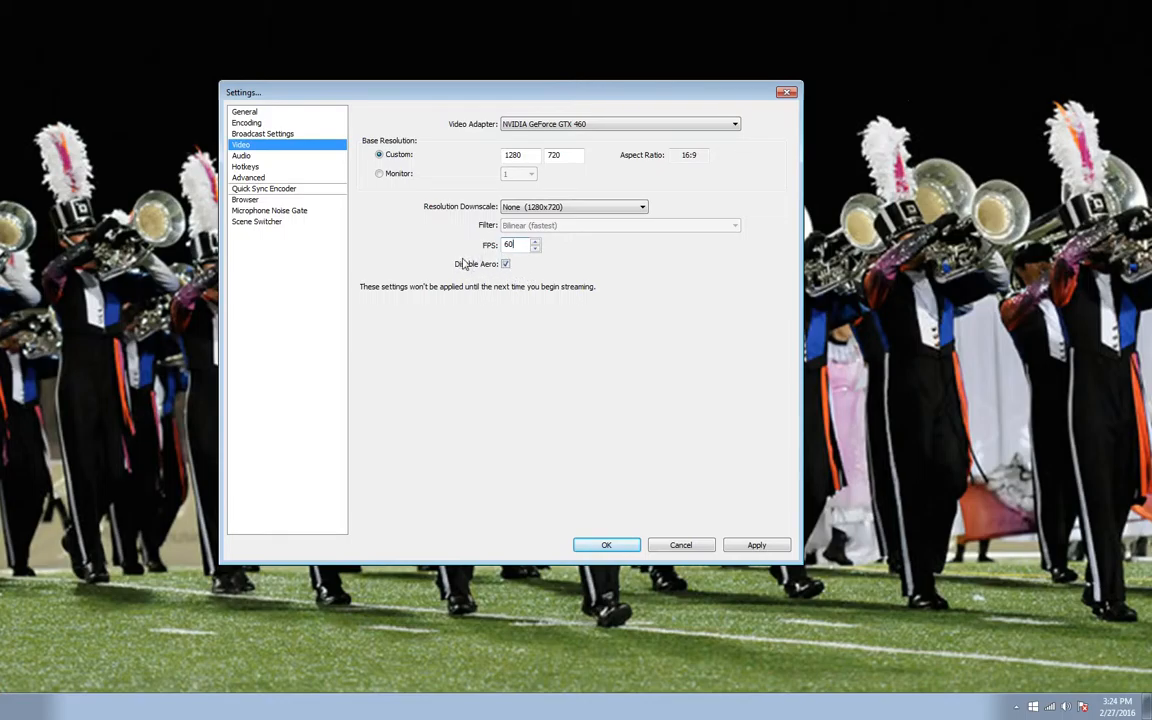
left_click(265, 125)
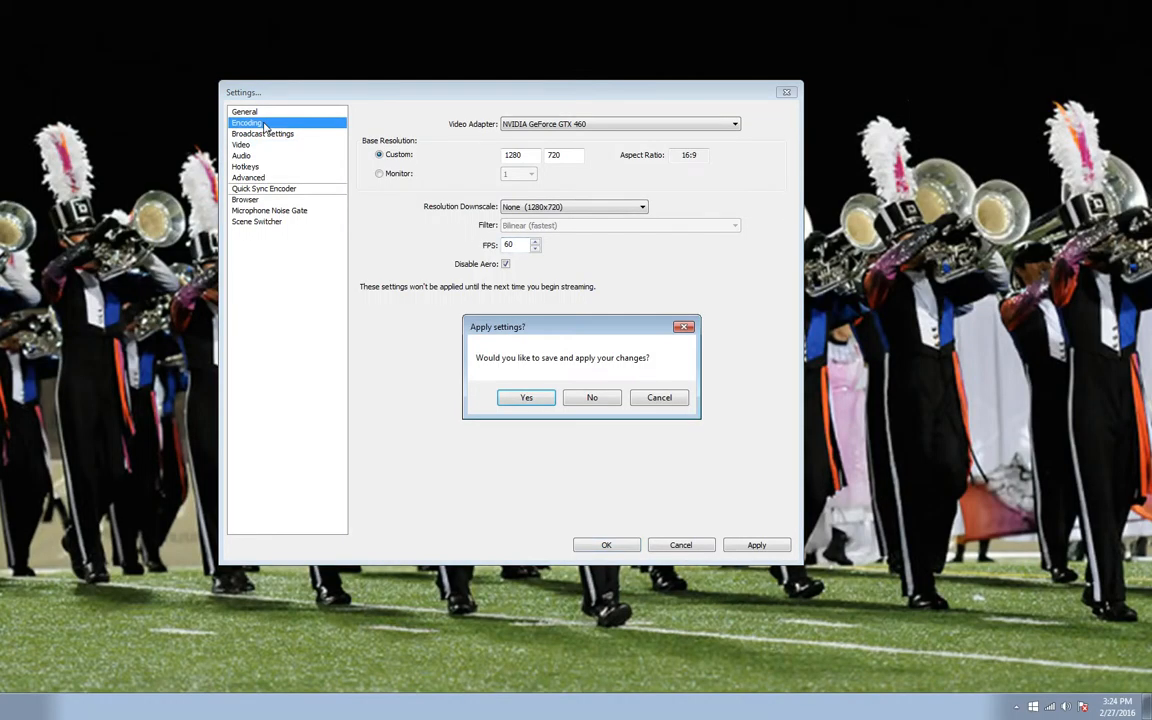
left_click(603, 398)
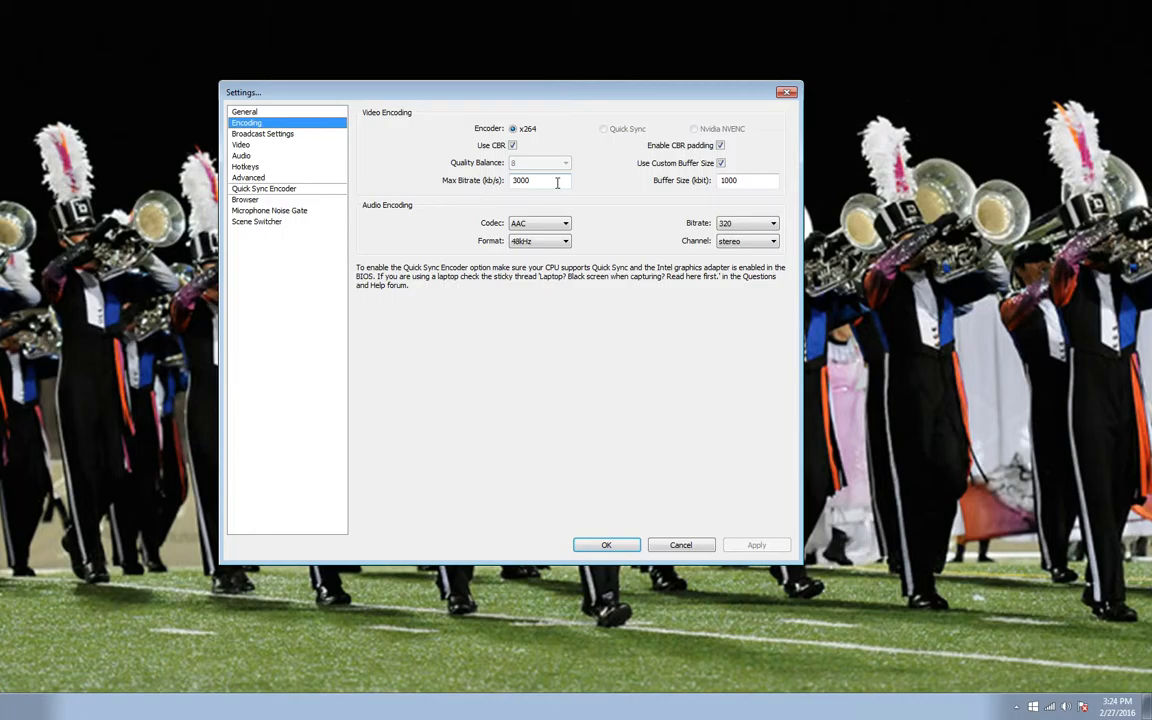
Set the video encoding quality balance to 3, turning CBR off only while making that change
double_click(518, 180)
left_click(512, 146)
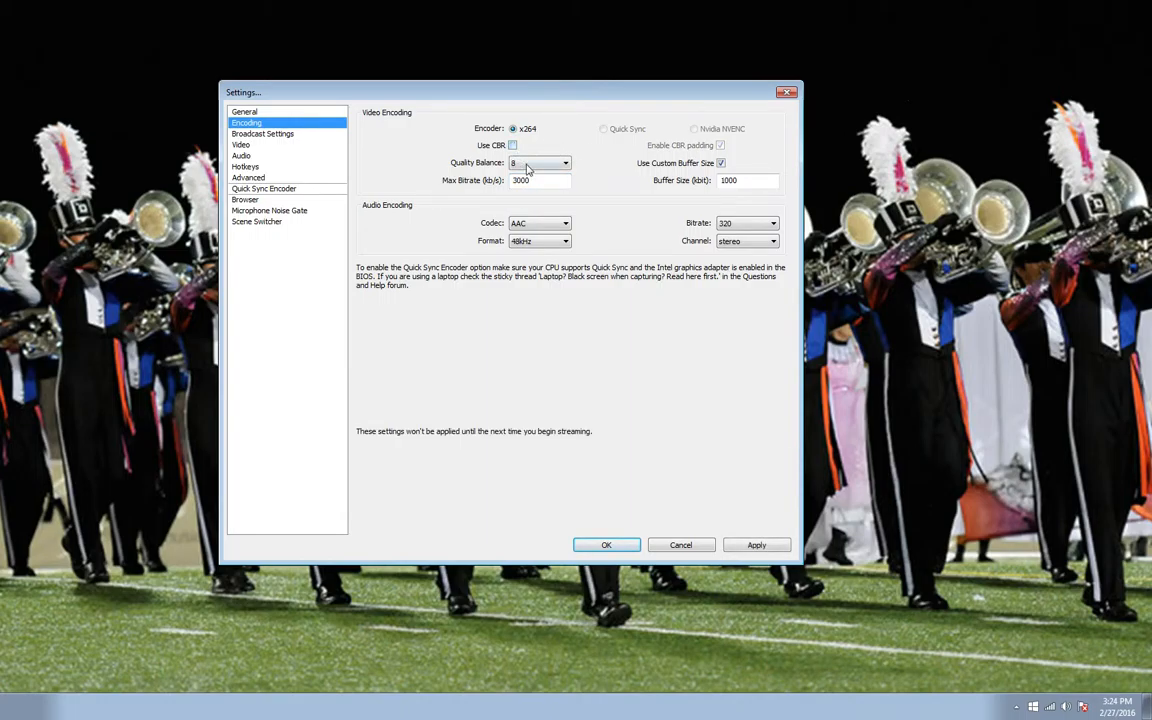
left_click(517, 162)
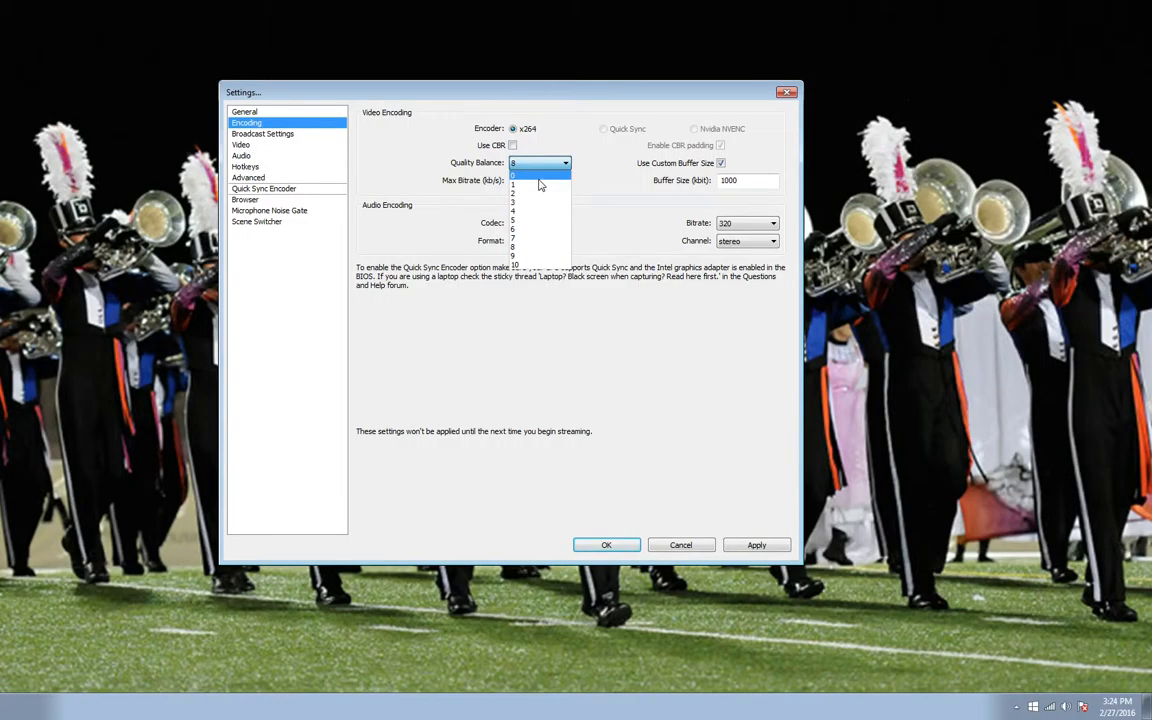
left_click(542, 250)
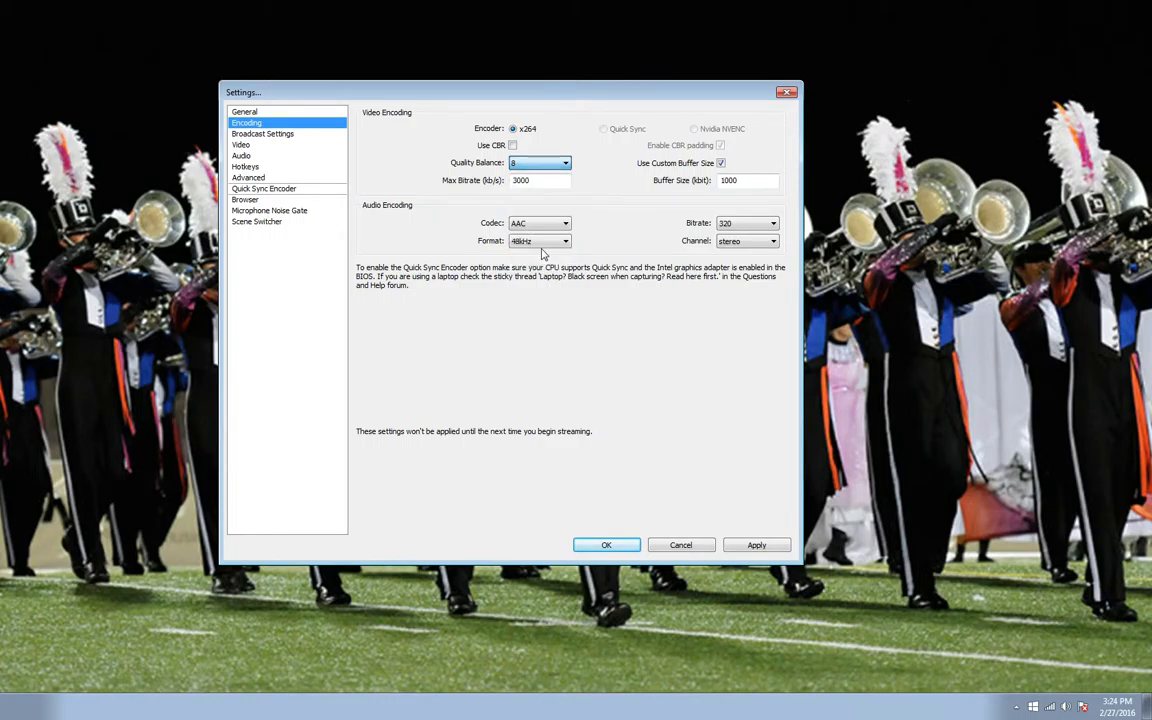
left_click(541, 164)
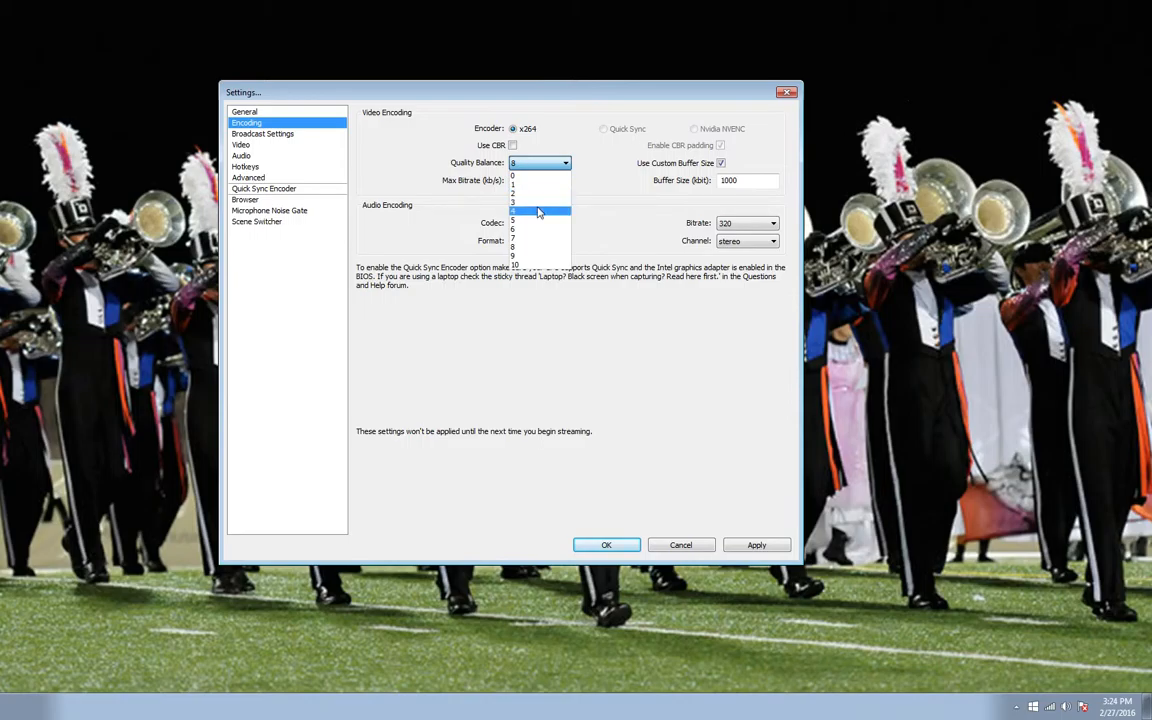
left_click(538, 202)
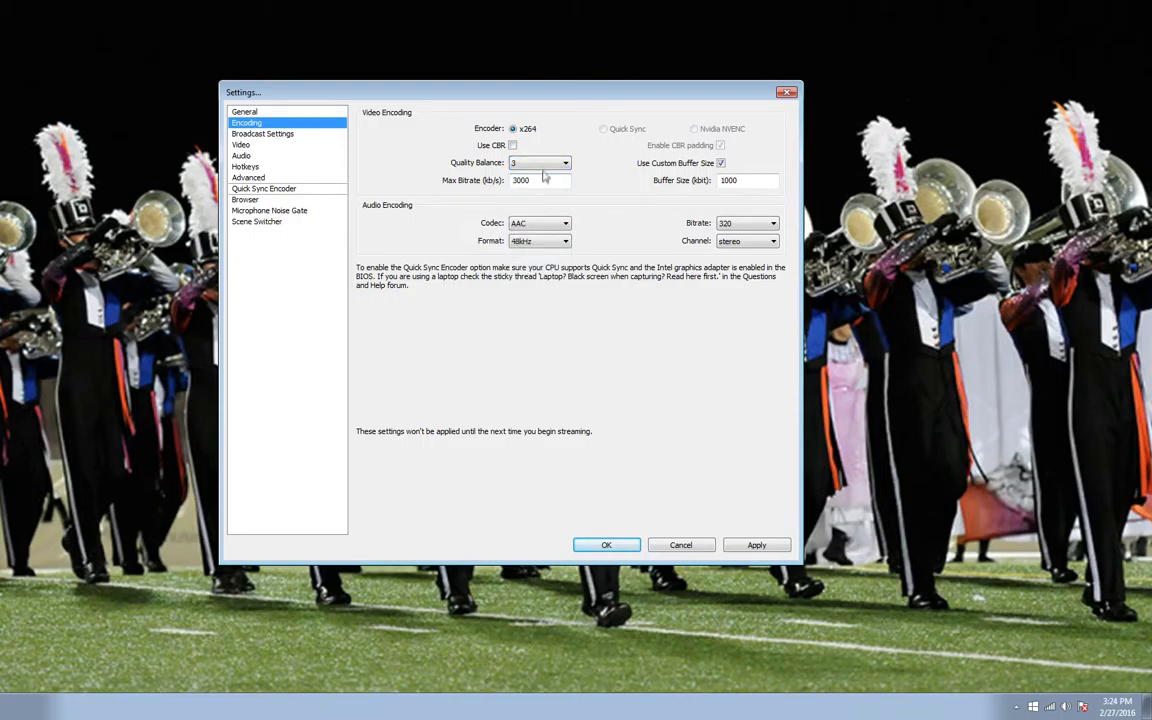
left_click(512, 146)
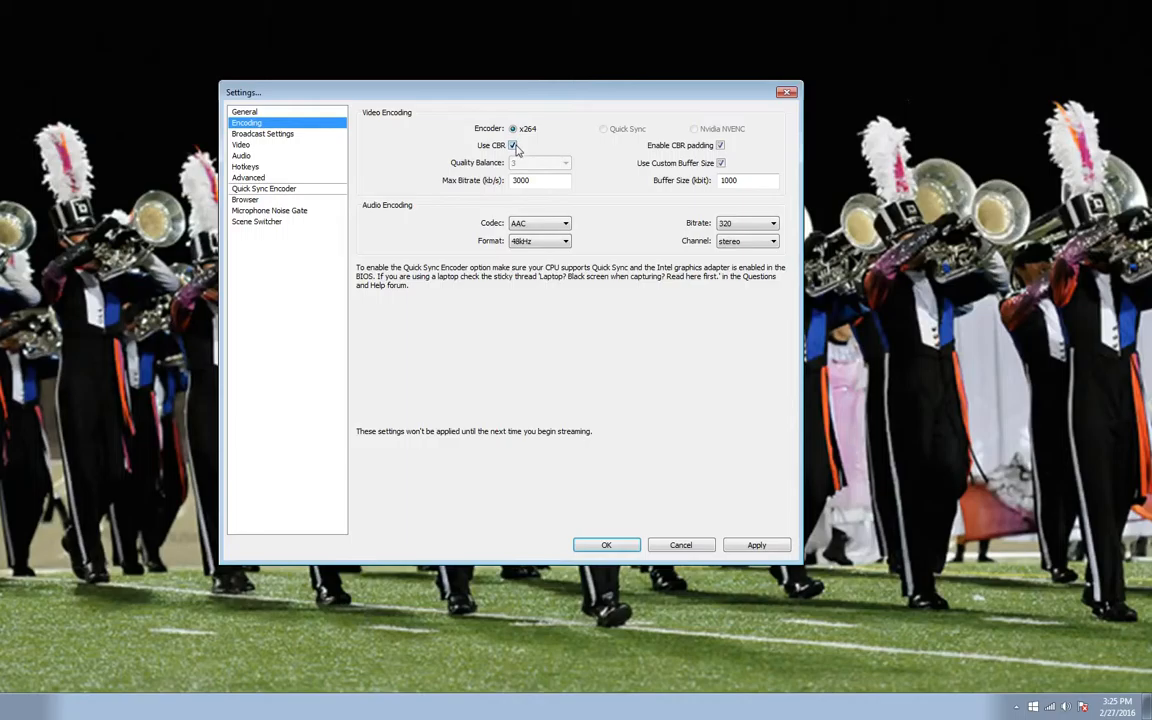
Try maximum bitrates of 2500, 1500 and 1000 kb/s for the video encoding and clear the value
double_click(551, 183)
type("2500")
key("BackSpace")
key("BackSpace")
key("BackSpace")
key("BackSpace")
type("30")
key("BackSpace")
key("BackSpace")
key("BackSpace")
type("1500")
key("BackSpace")
key("BackSpace")
key("BackSpace")
type("000")
key("BackSpace")
key("BackSpace")
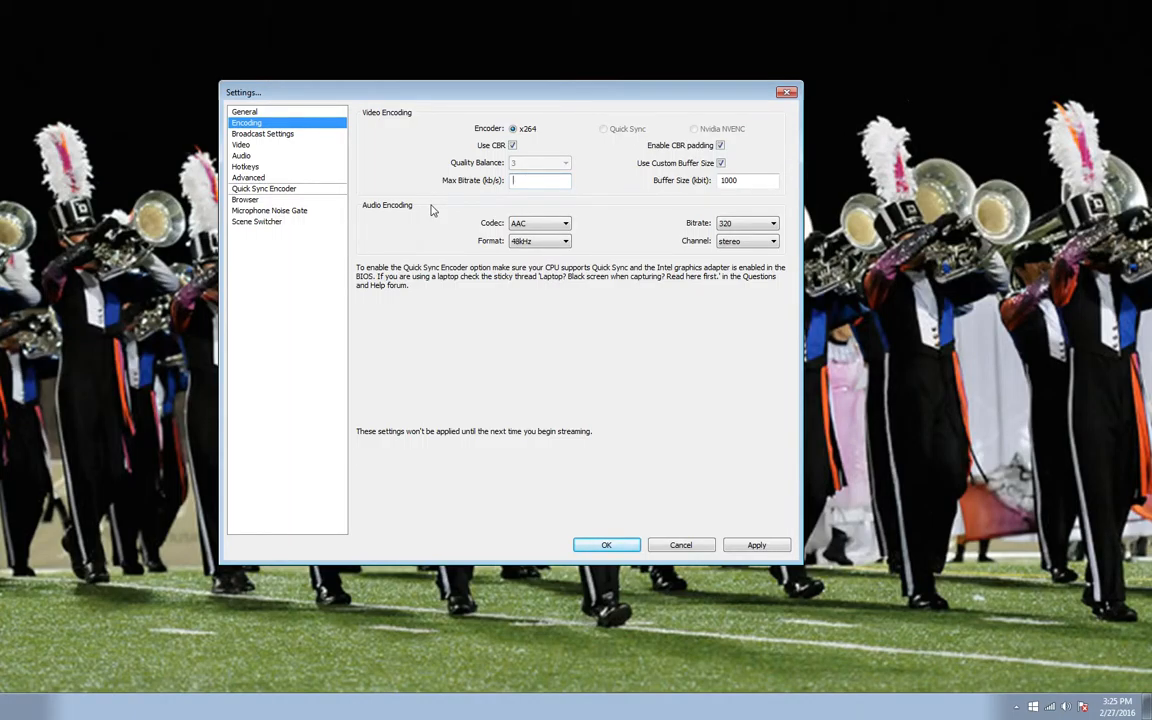
Set the maximum bitrate to 3000 kb/s, check the audio bitrate options and apply the encoding settings
type("3000")
key("Tab")
left_click(757, 183)
left_click(745, 225)
left_click(745, 225)
left_click(686, 227)
left_click(765, 226)
left_click(766, 226)
left_click(756, 545)
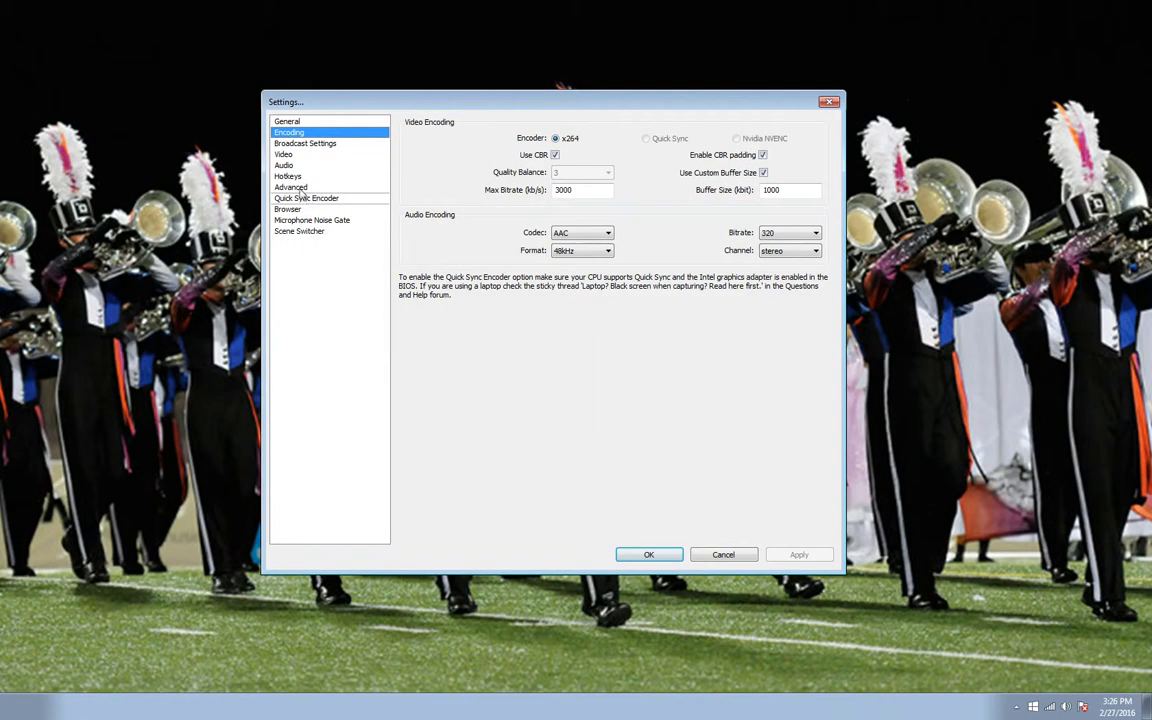
In the advanced settings, set the process priority class to Normal and the encoding profile to main
left_click(296, 188)
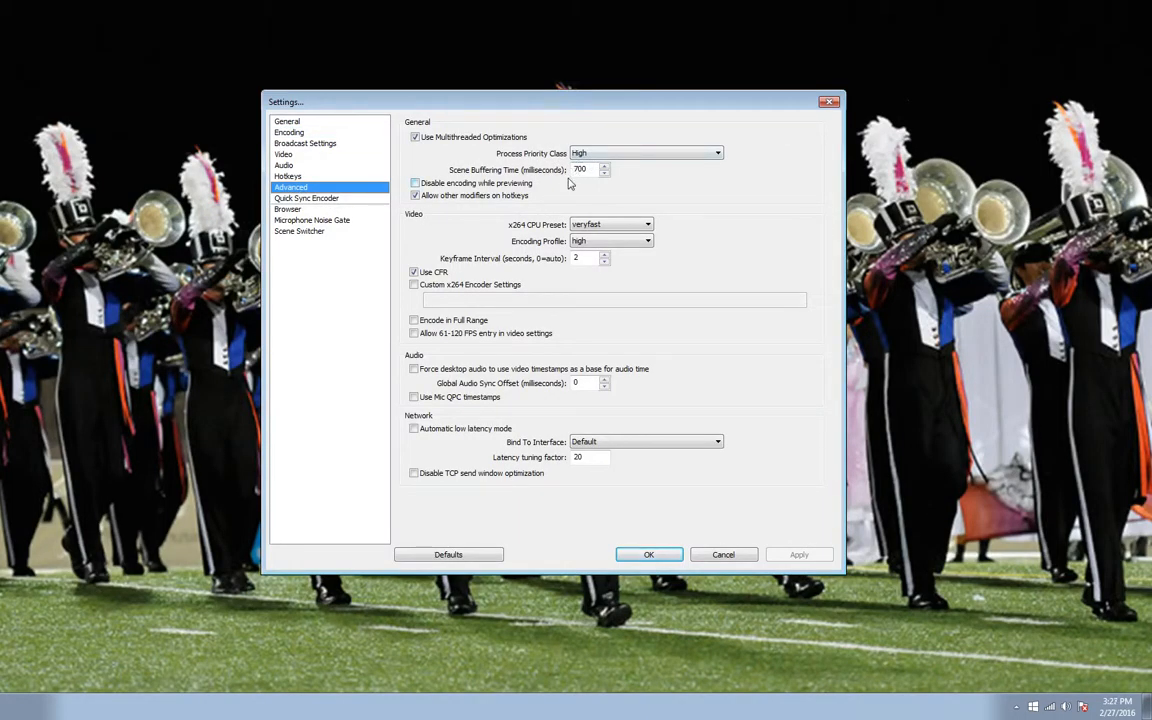
left_click(585, 155)
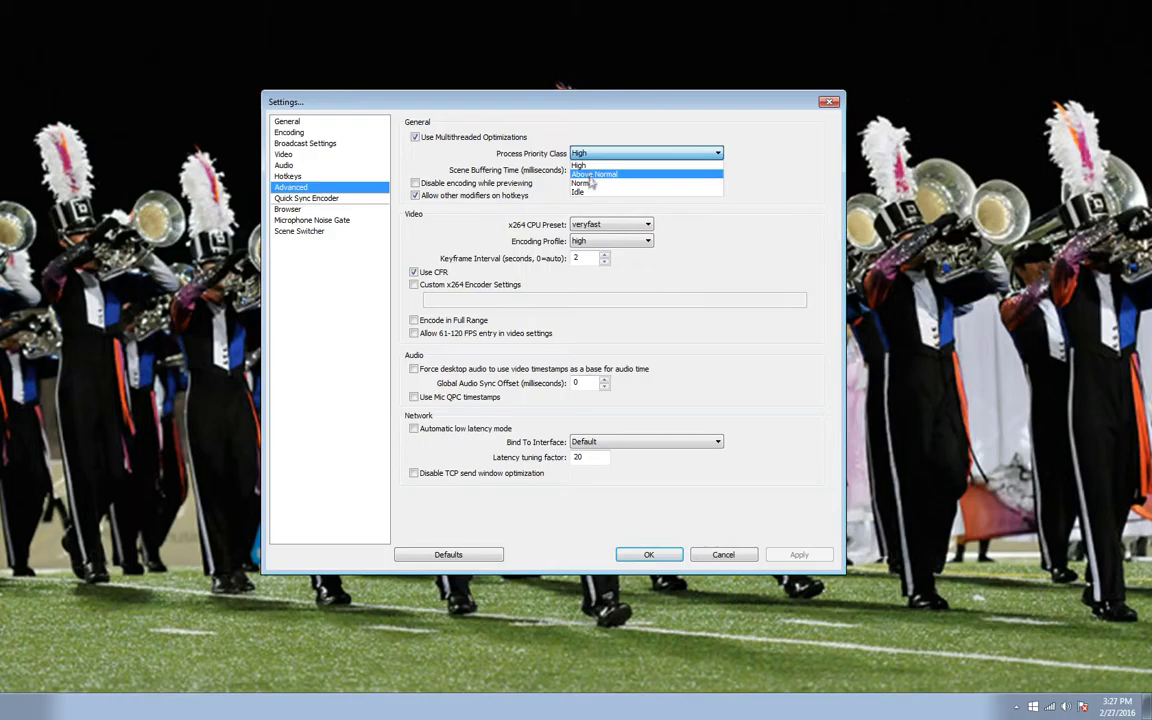
left_click(627, 192)
left_click(612, 225)
left_click(608, 241)
left_click(606, 253)
Try the high encoding profile and the High process priority class, checking the x264 CPU preset options in between
left_click(604, 243)
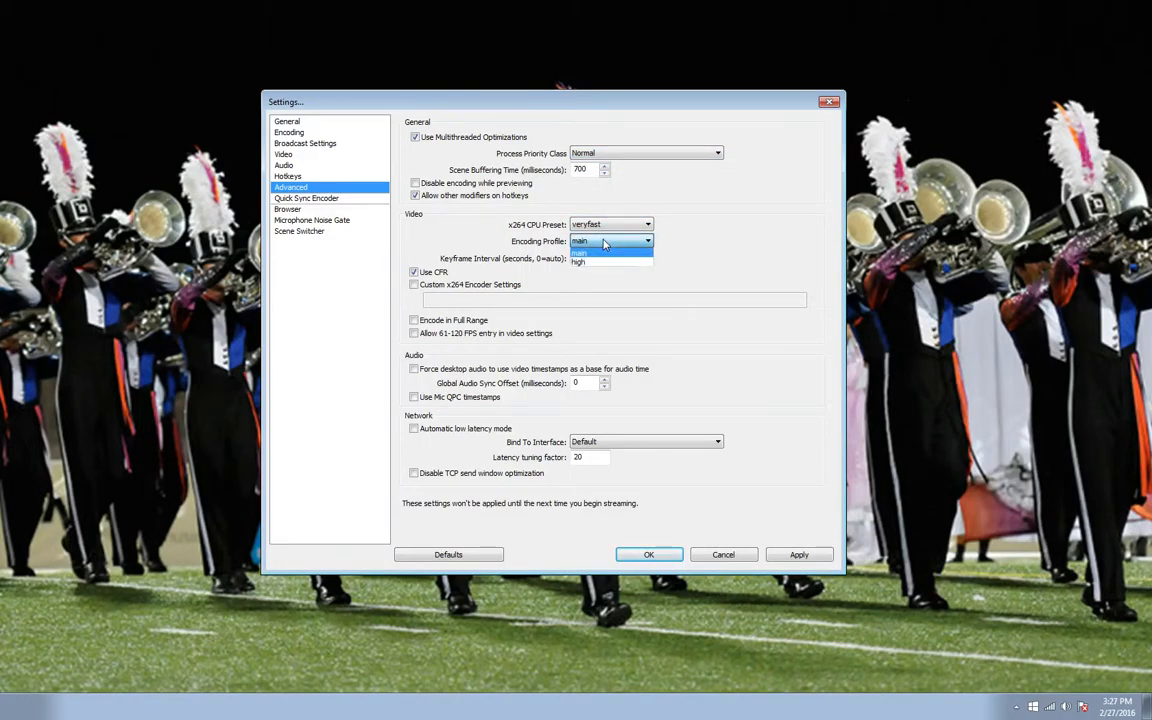
left_click(600, 261)
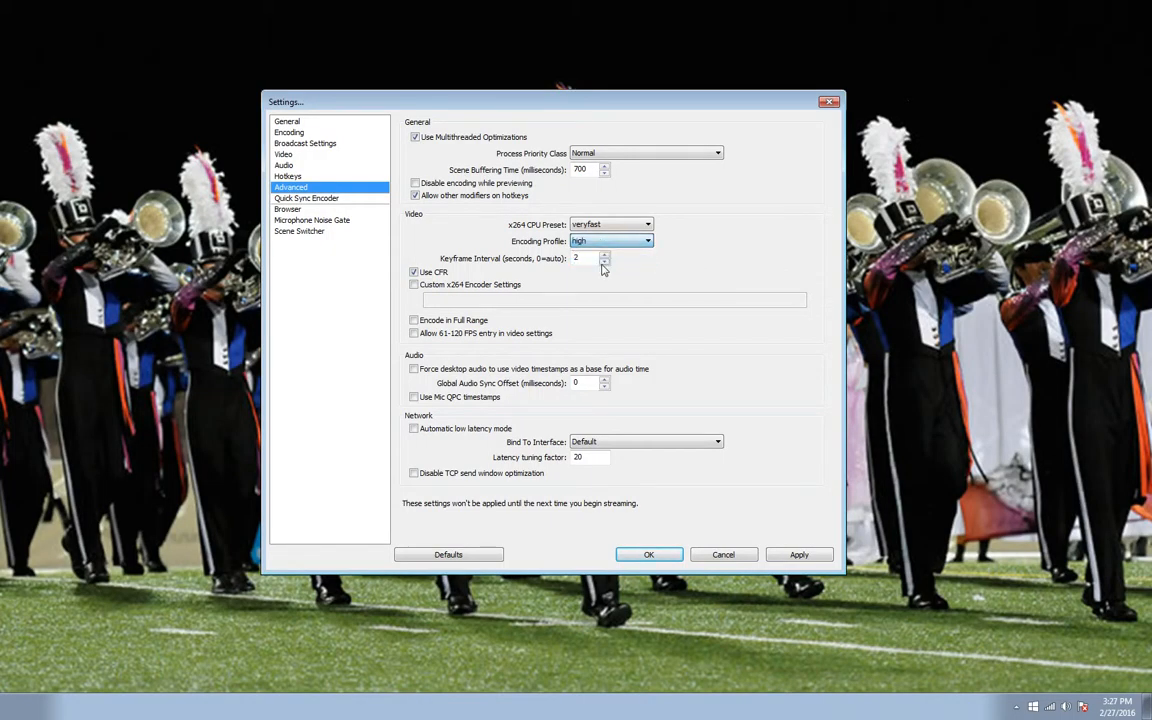
left_click(609, 230)
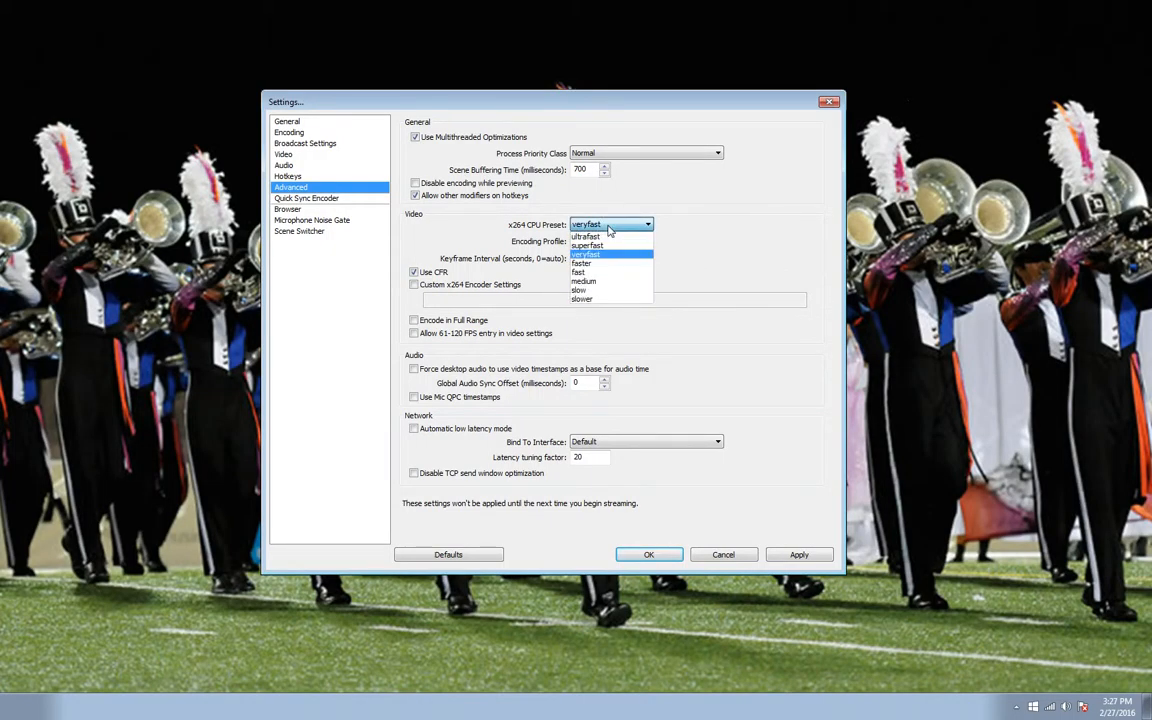
left_click(609, 227)
left_click(622, 153)
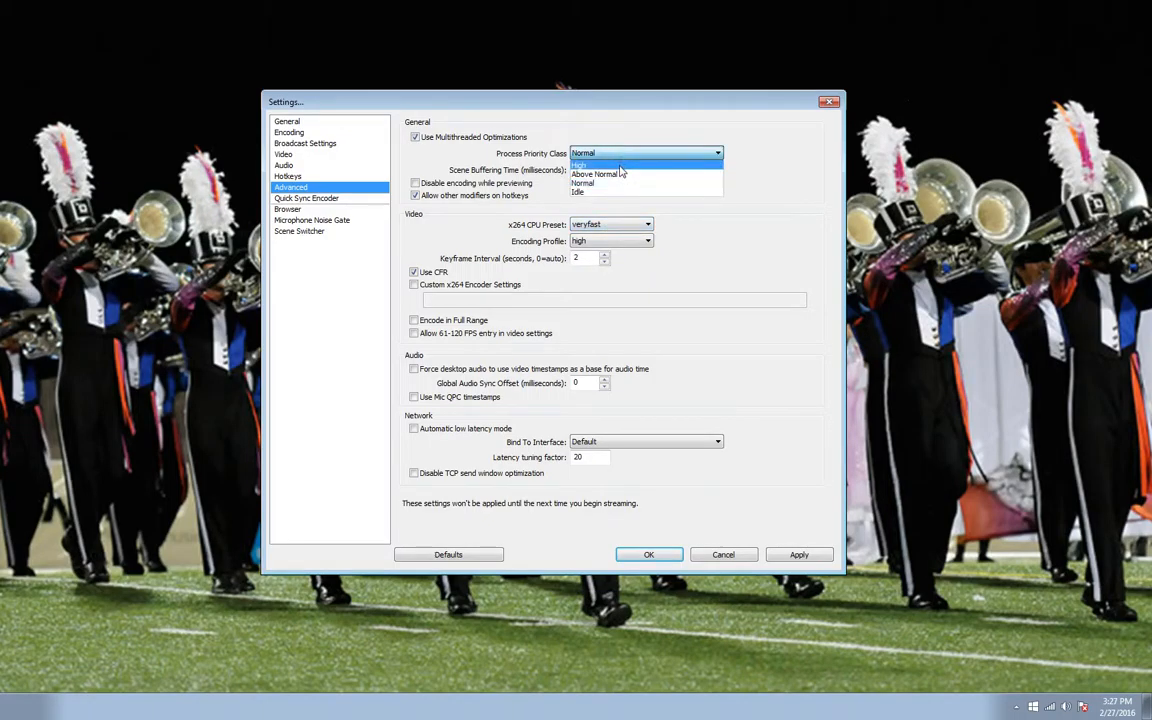
left_click(620, 166)
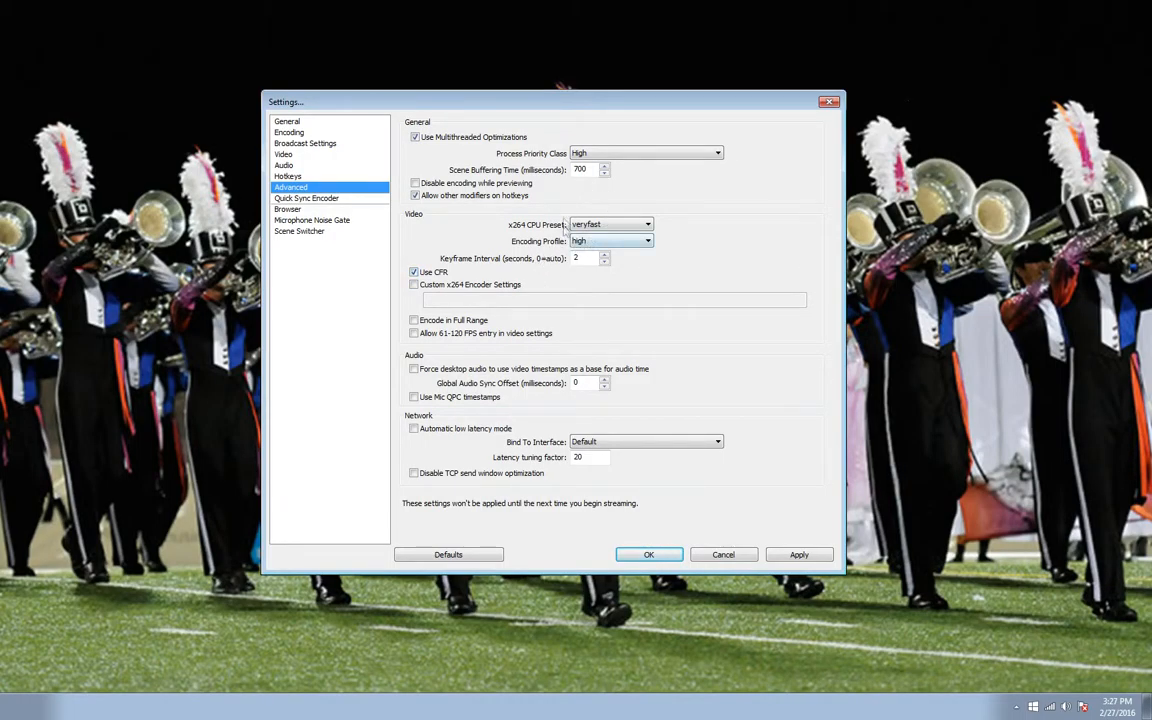
Set the encoding profile to main and the process priority class to Normal, and apply the advanced settings
left_click(612, 240)
left_click(605, 253)
left_click(610, 153)
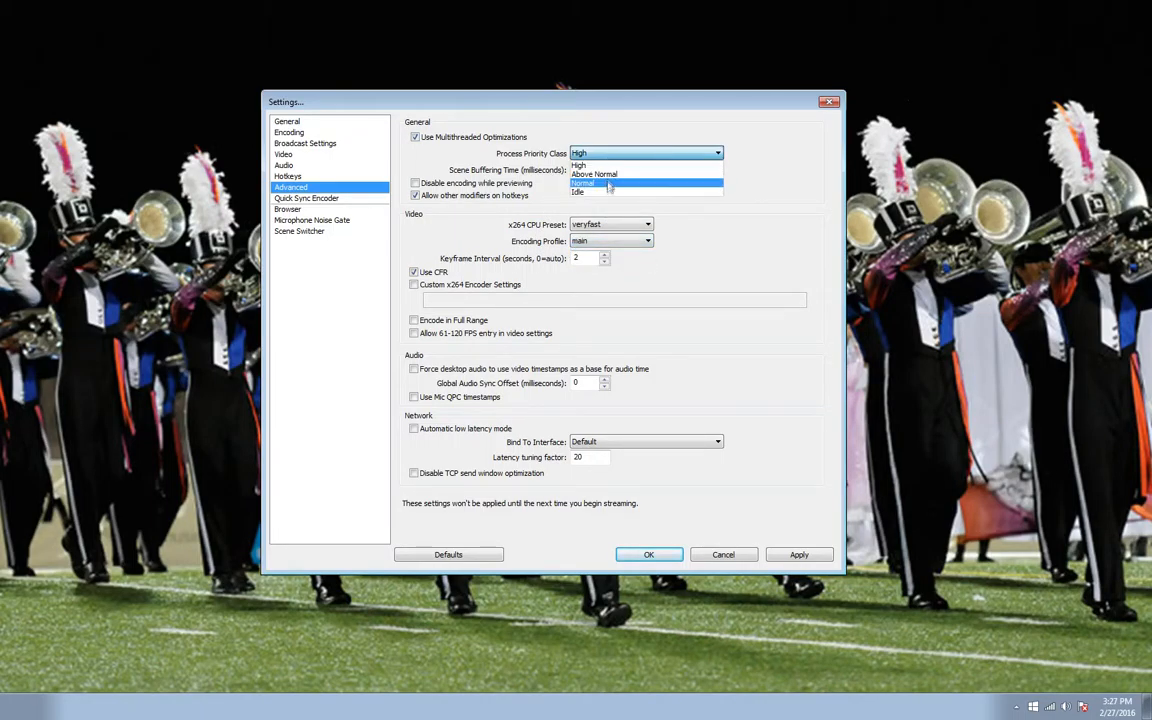
left_click(608, 185)
left_click(799, 554)
Look through the encoding, broadcast, video, hotkey and browser settings pages
left_click(305, 133)
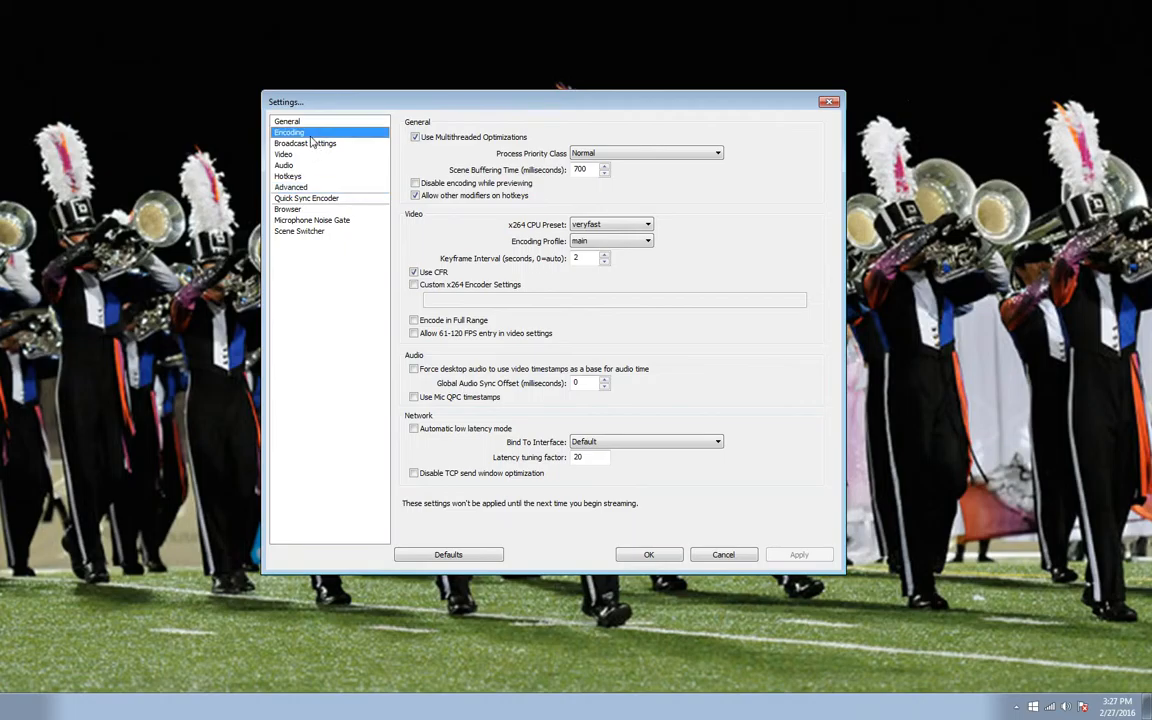
left_click(310, 143)
left_click(306, 155)
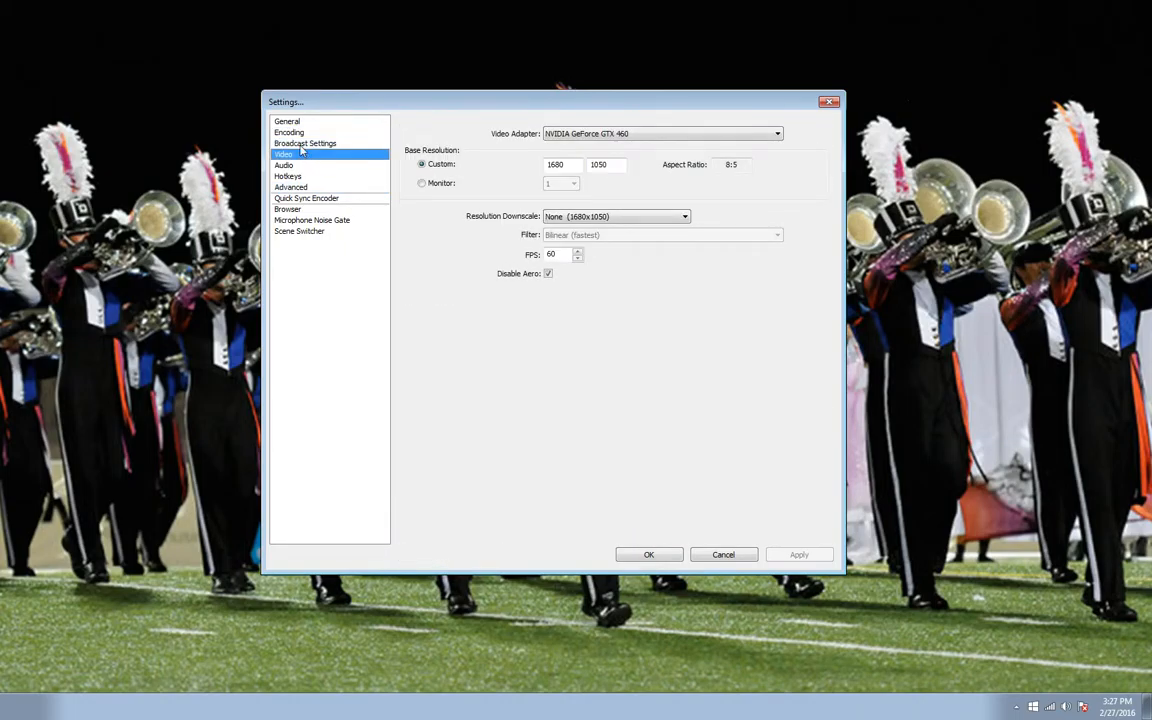
left_click(309, 144)
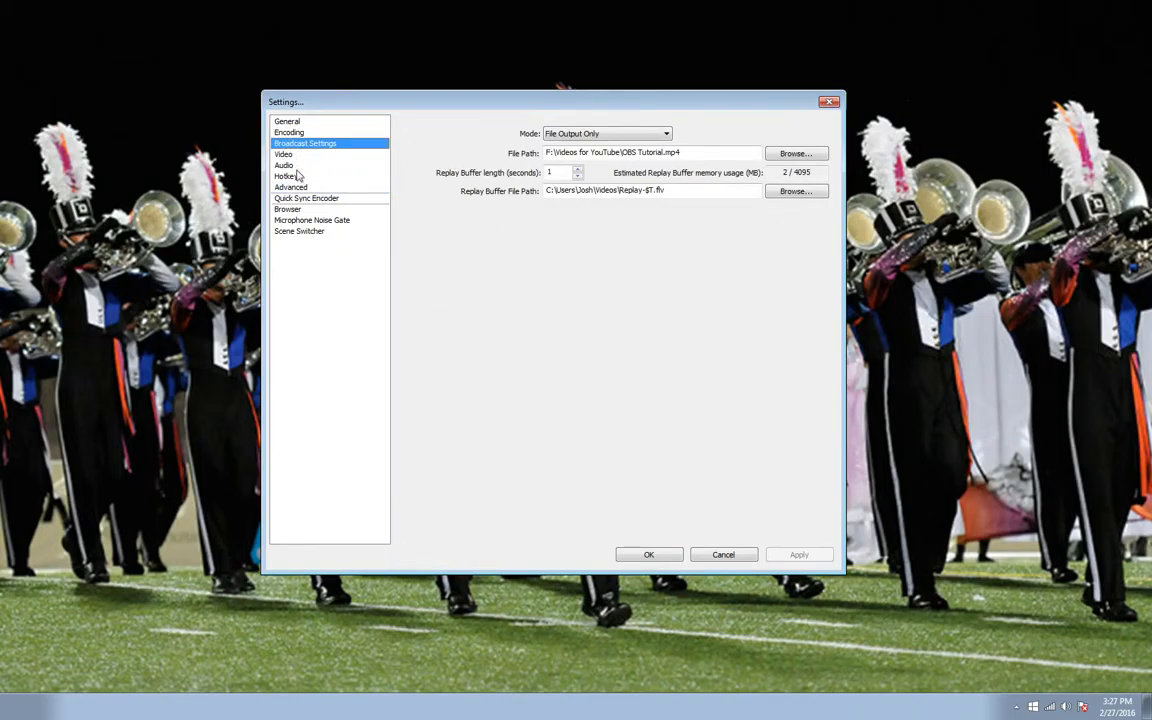
left_click(300, 178)
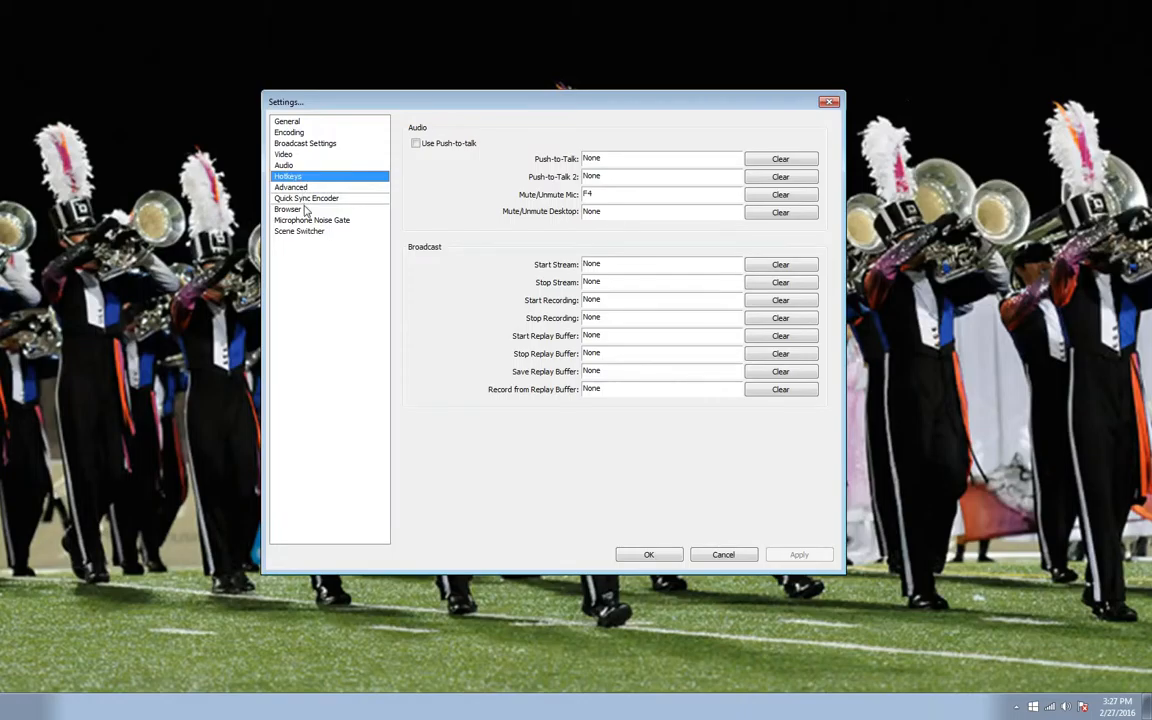
left_click(309, 210)
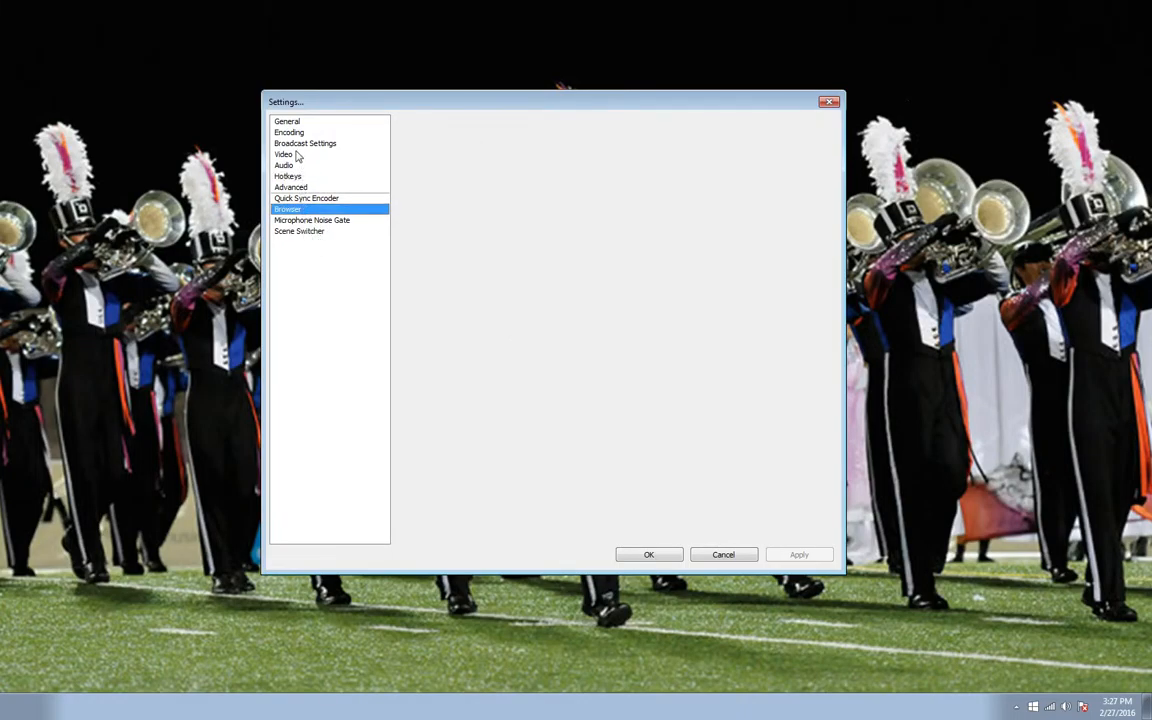
left_click(285, 155)
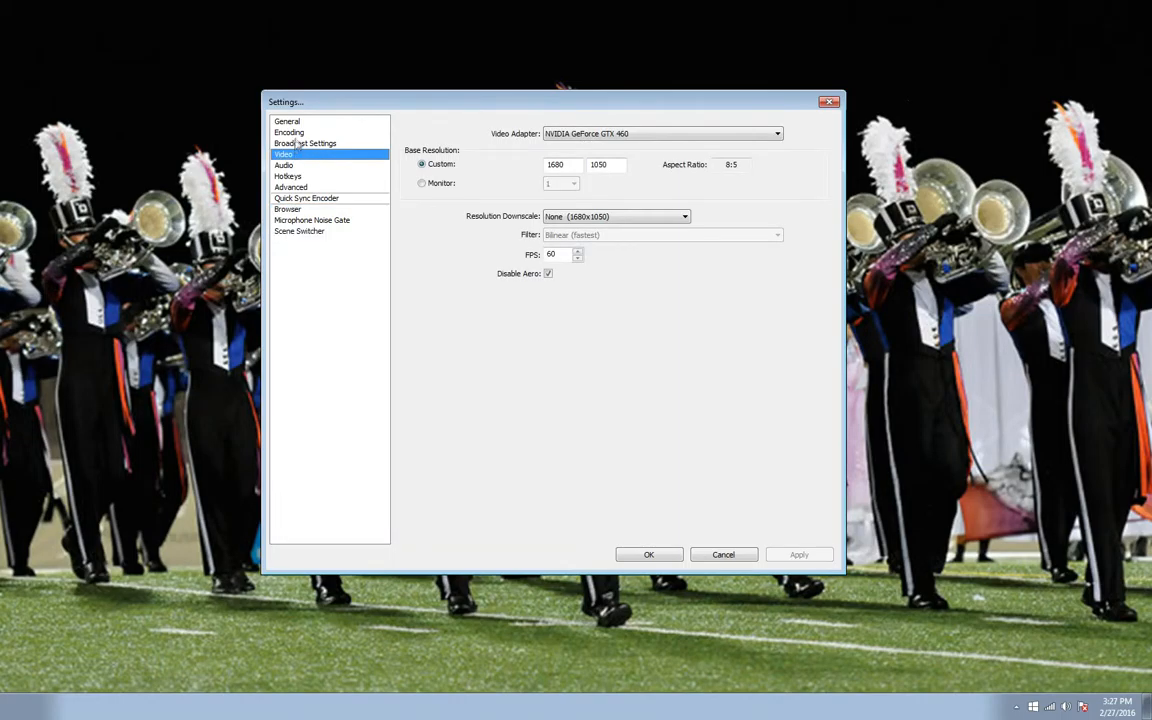
left_click(289, 132)
Set the broadcast mode to Live Stream, check the Twitch server and stream key fields, and save the change while switching to the video settings
left_click(300, 144)
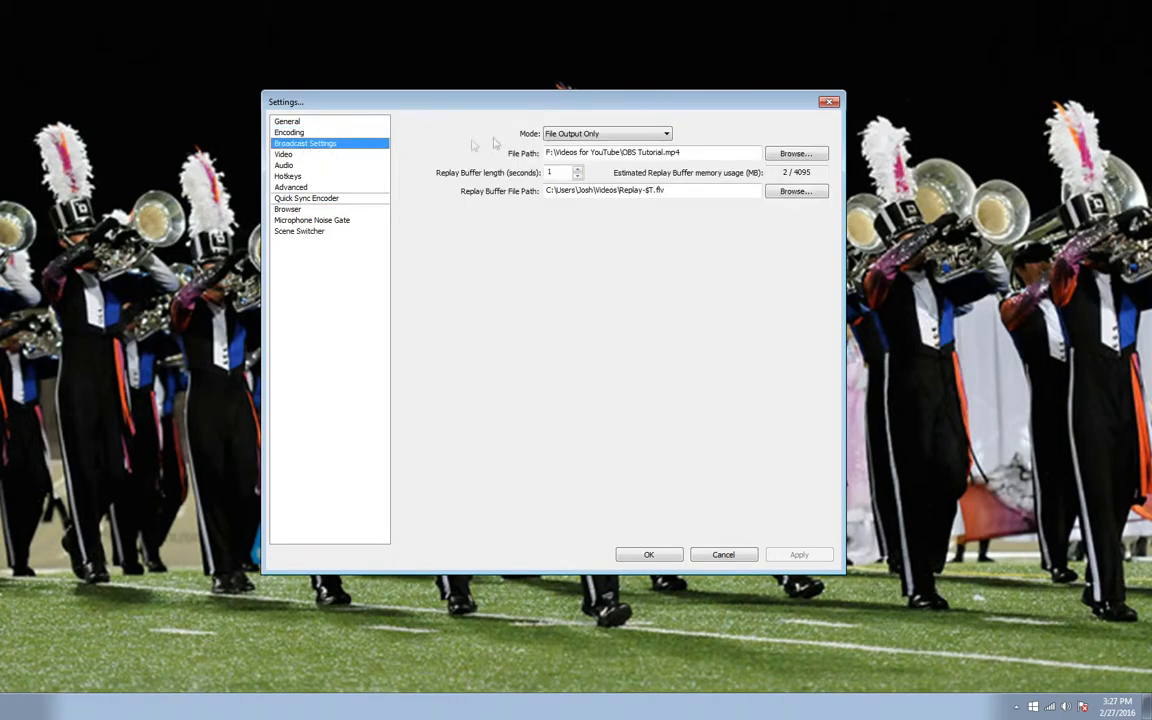
left_click(578, 133)
left_click(574, 146)
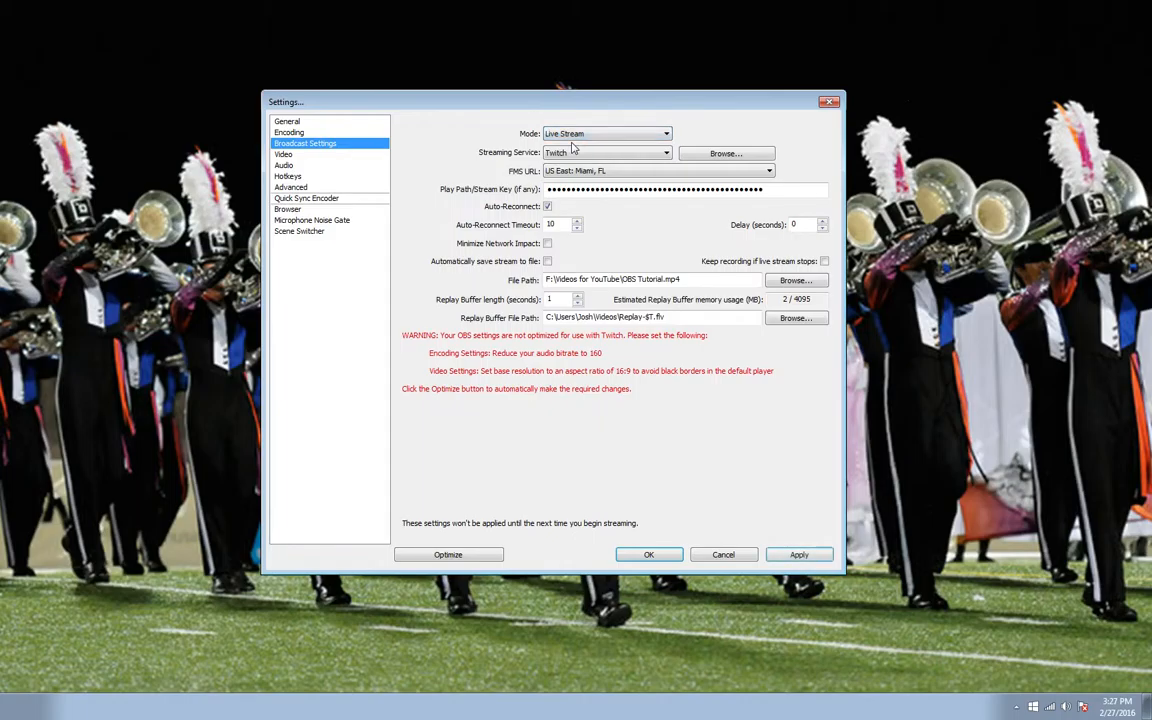
left_click(630, 174)
left_click(630, 176)
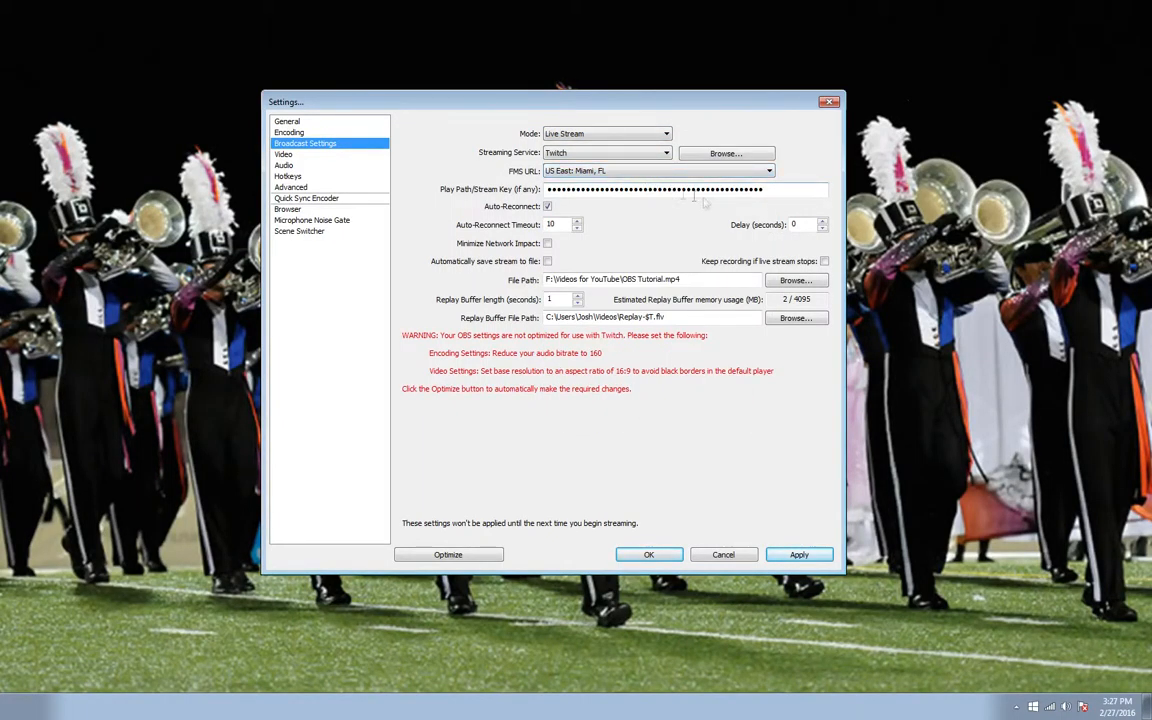
left_click_drag(766, 190, 566, 191)
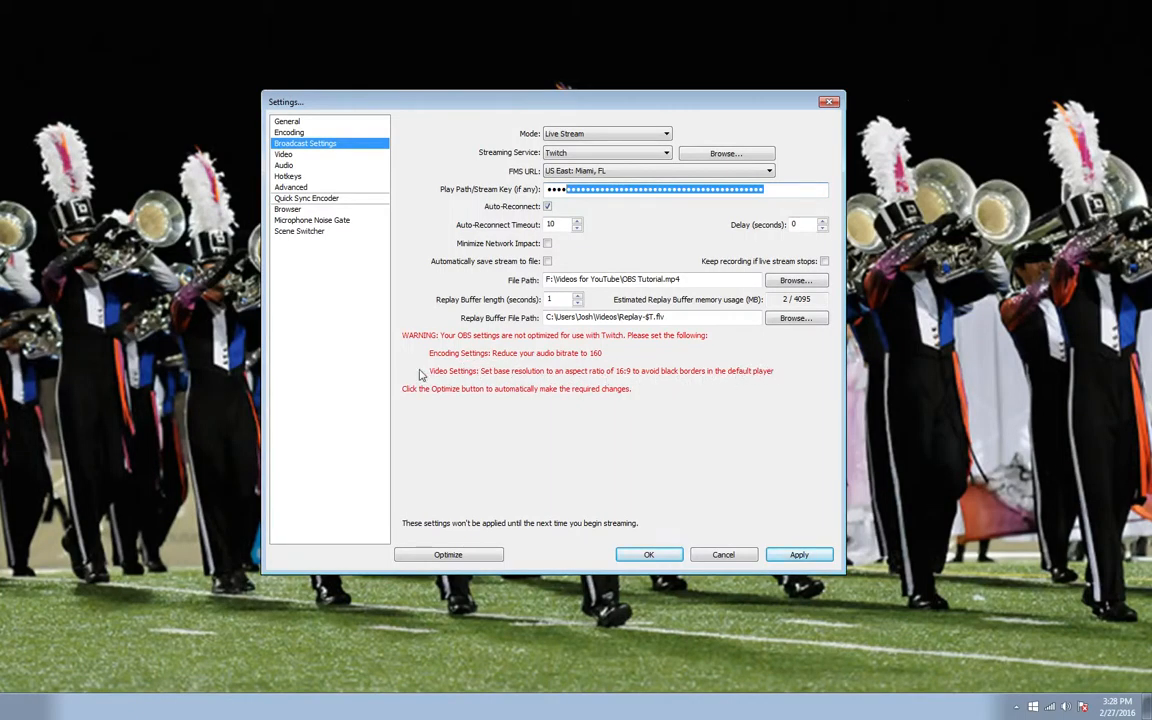
left_click(278, 153)
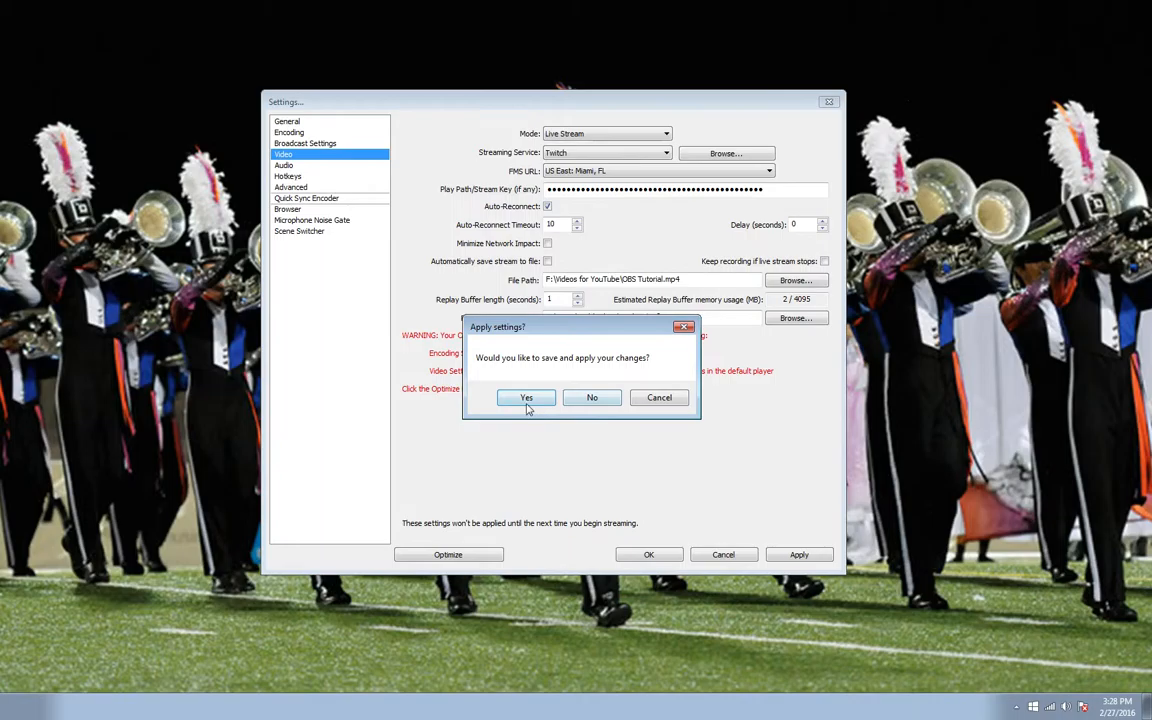
left_click(527, 400)
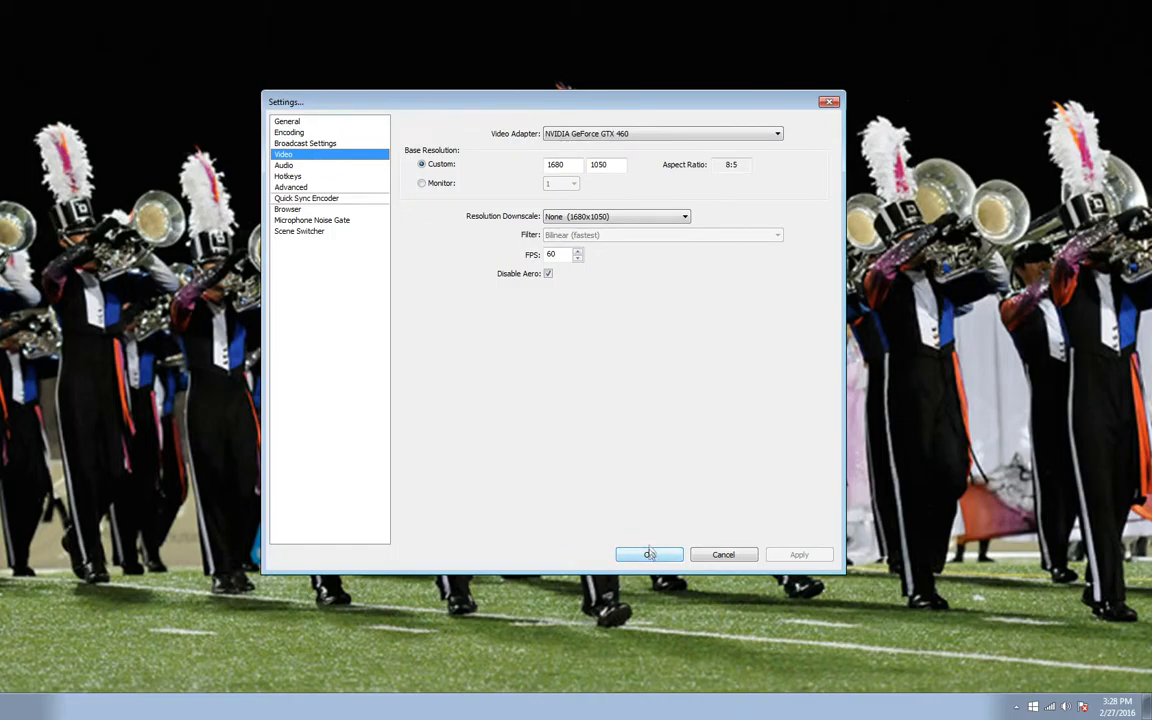
mouse_move(565, 101)
left_mouse_down()
mouse_move(561, 136)
mouse_move(555, 120)
left_mouse_up()
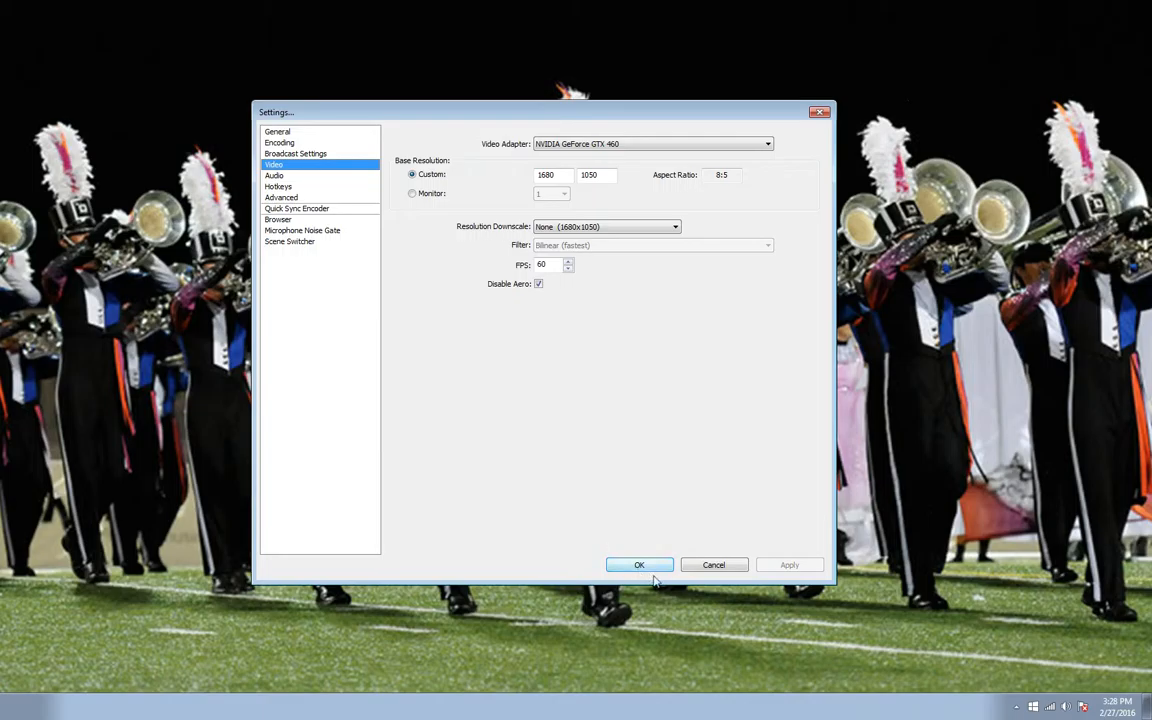